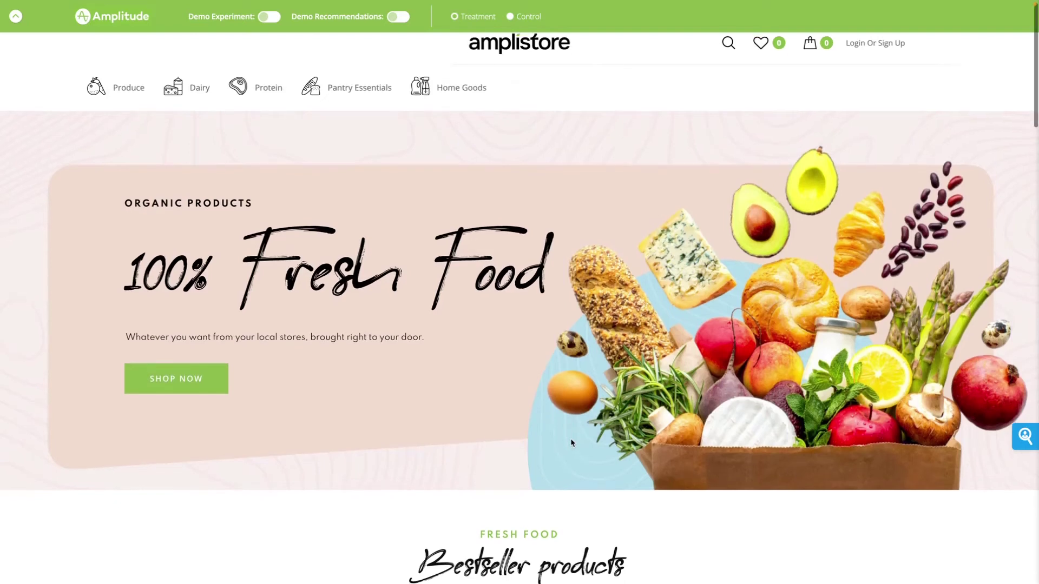
# Step: Scroll down the AmpliStore homepage past the Bestseller products
pyautogui.scroll(-10, 570, 442)
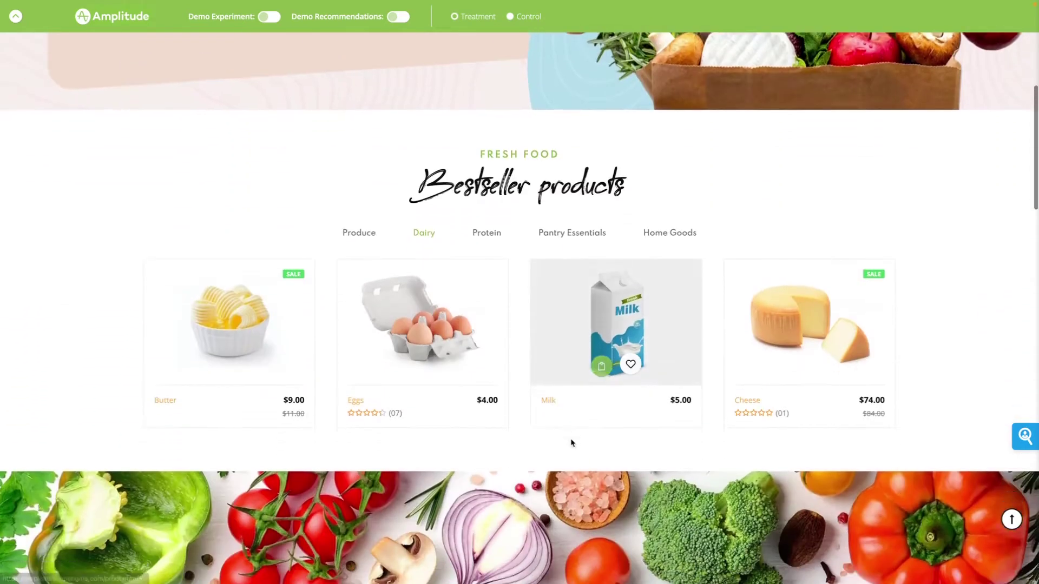
pyautogui.scroll(-5, 571, 440)
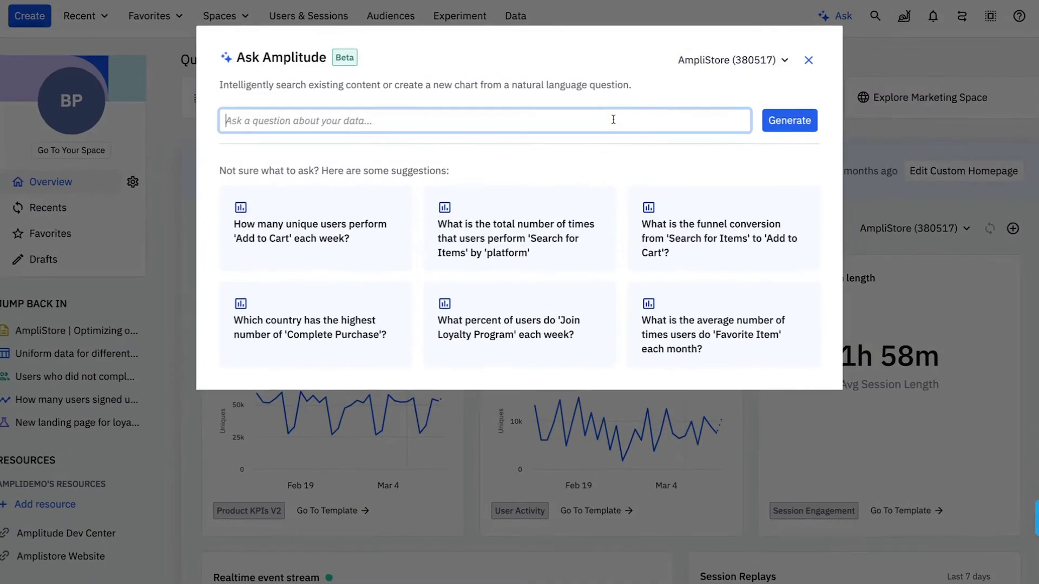
# Step: Ask how many users signed up for the loyalty program and open the generated Join Loyalty Program chart
pyautogui.write('How many users signed up for our loyalty program?')
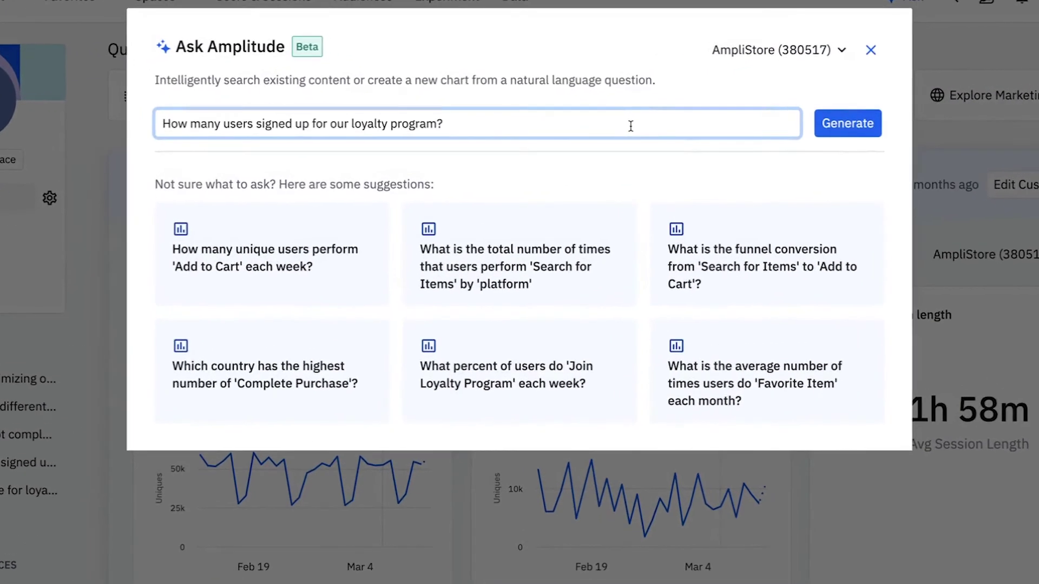
pyautogui.click(867, 123)
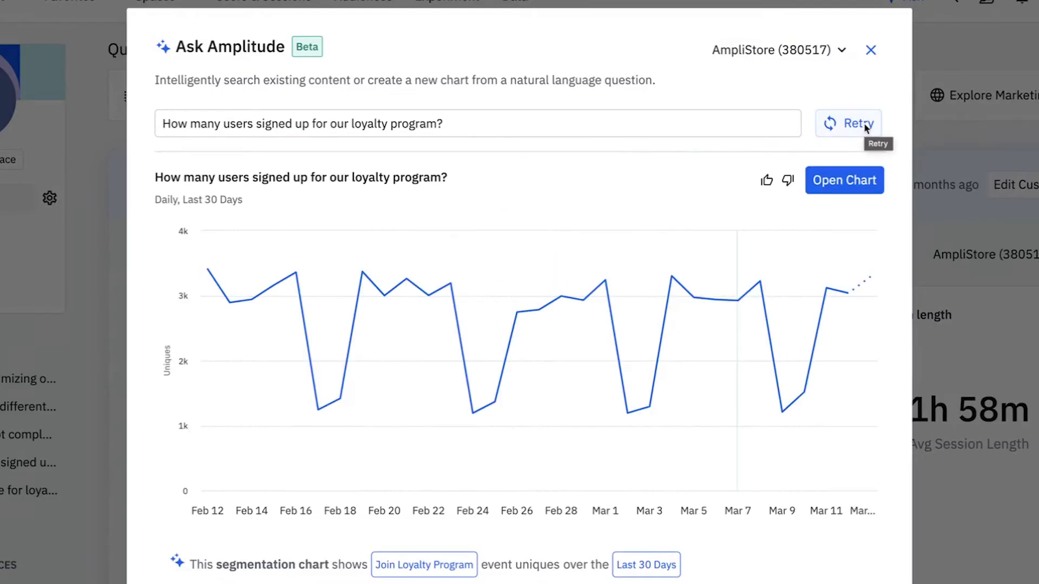
pyautogui.click(865, 183)
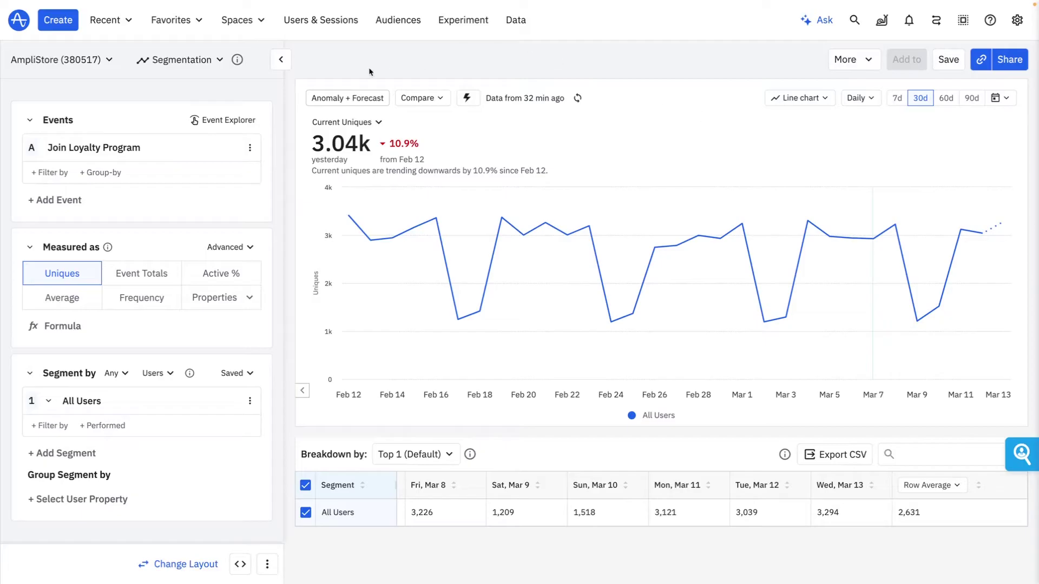
# Step: Switch the chart to Journeys with paths ending at Join Loyalty Program
pyautogui.click(181, 60)
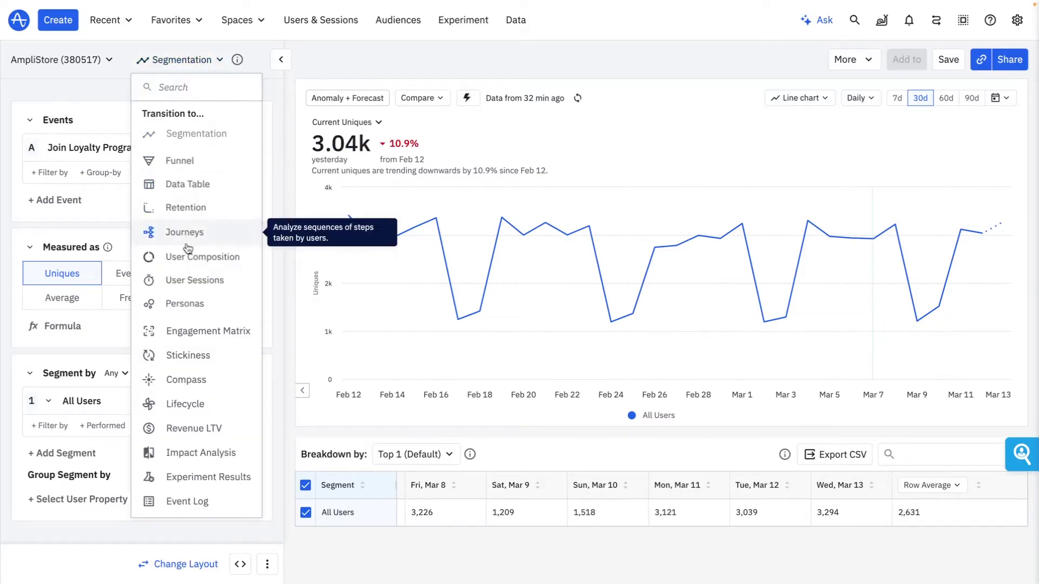
pyautogui.click(213, 236)
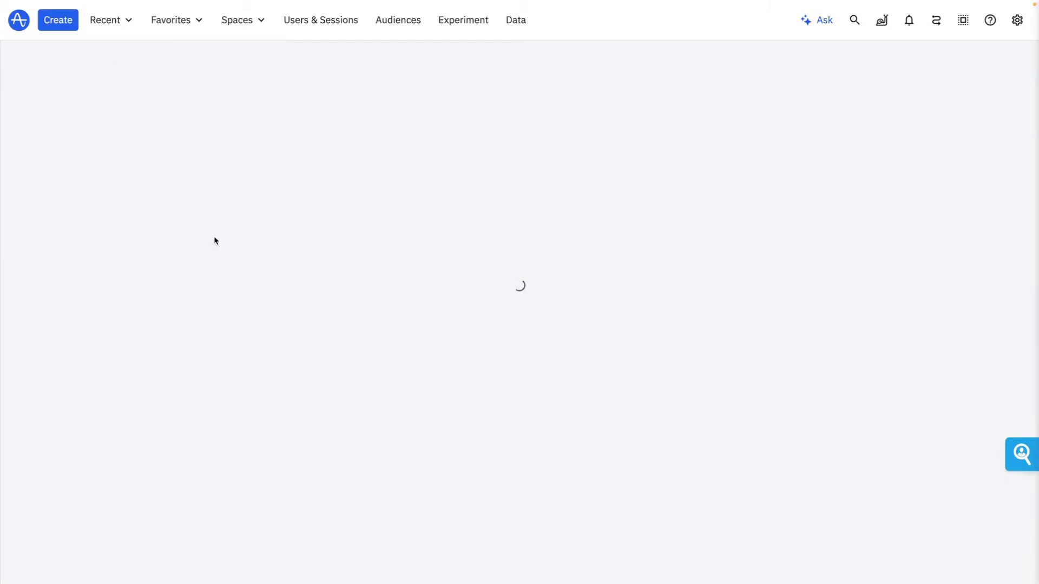
pyautogui.click(132, 116)
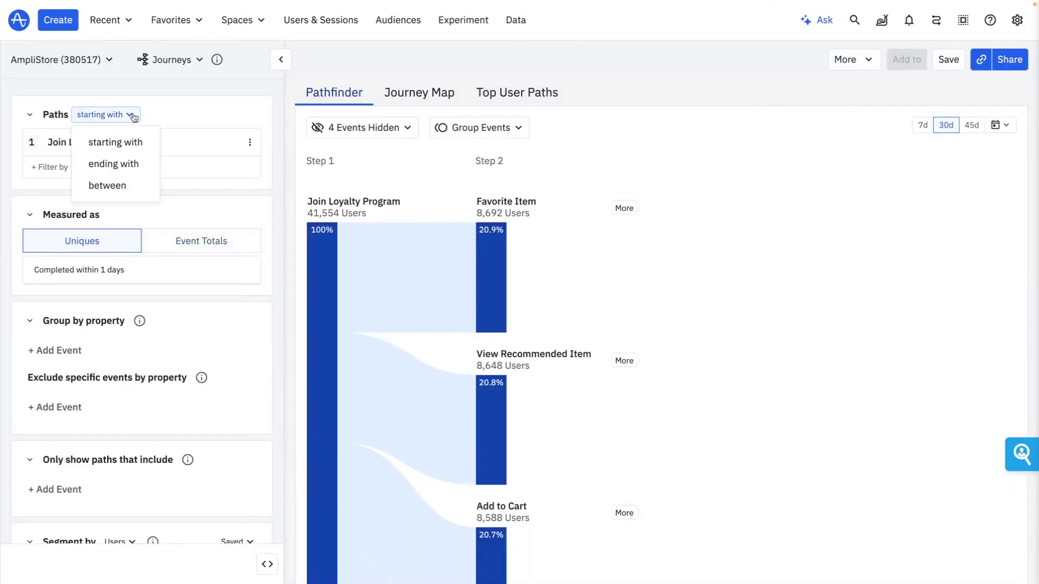
pyautogui.click(144, 165)
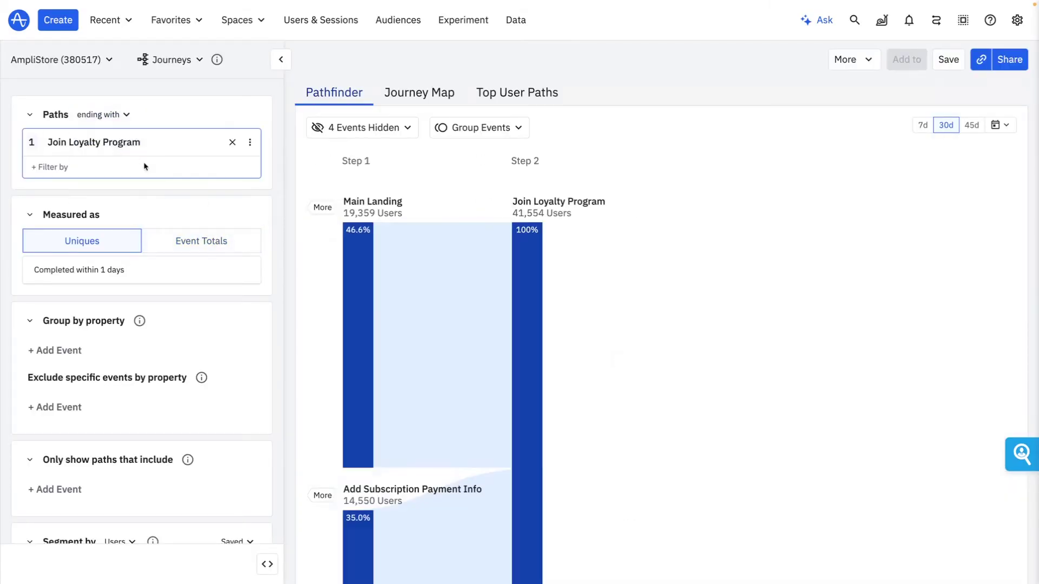
# Step: Add the steps before Main Landing and Log In, and view the top paths as a Journey Map
pyautogui.click(319, 208)
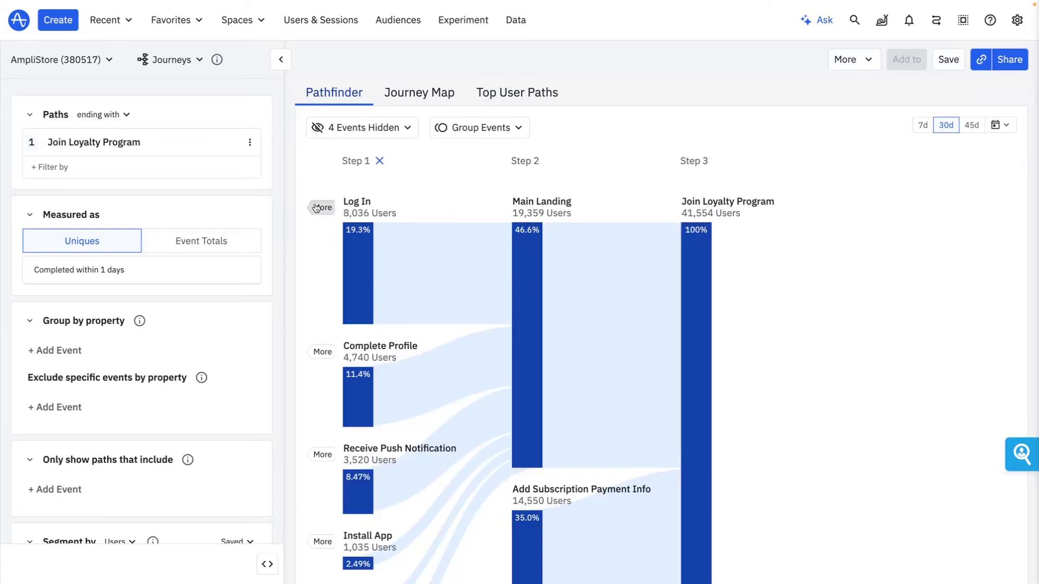
pyautogui.click(317, 208)
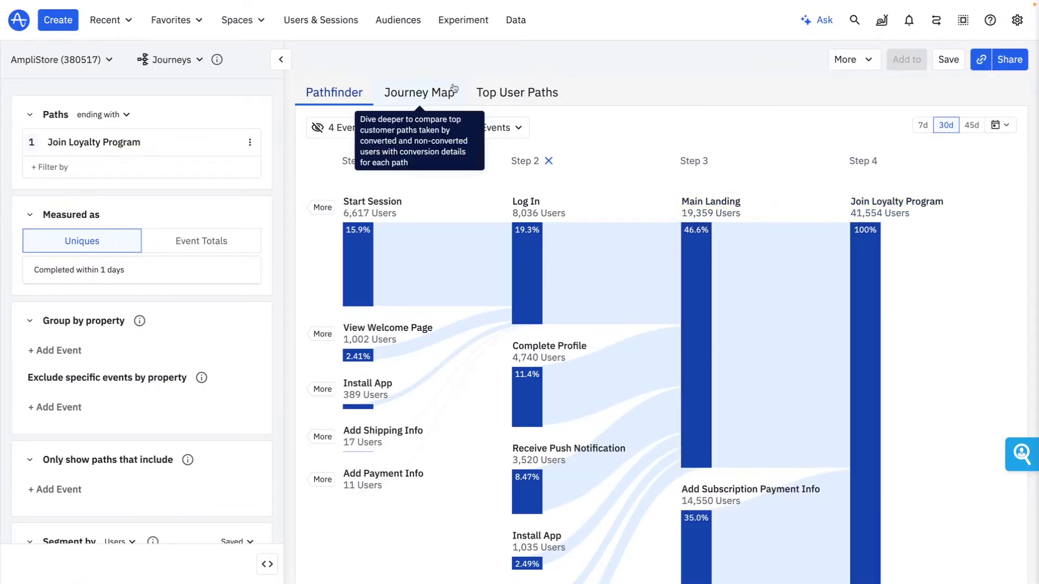
pyautogui.click(169, 48)
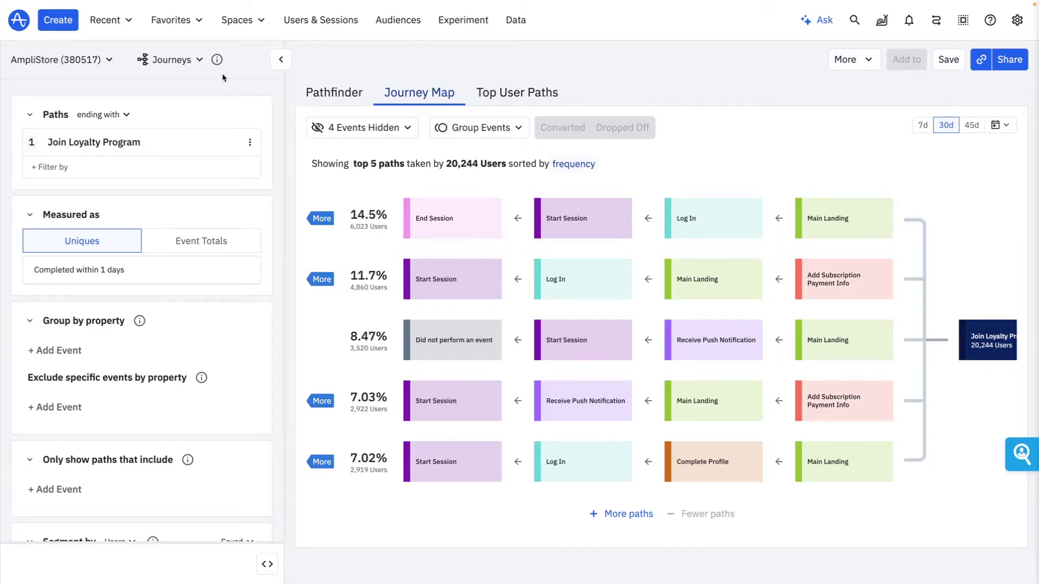
pyautogui.click(169, 59)
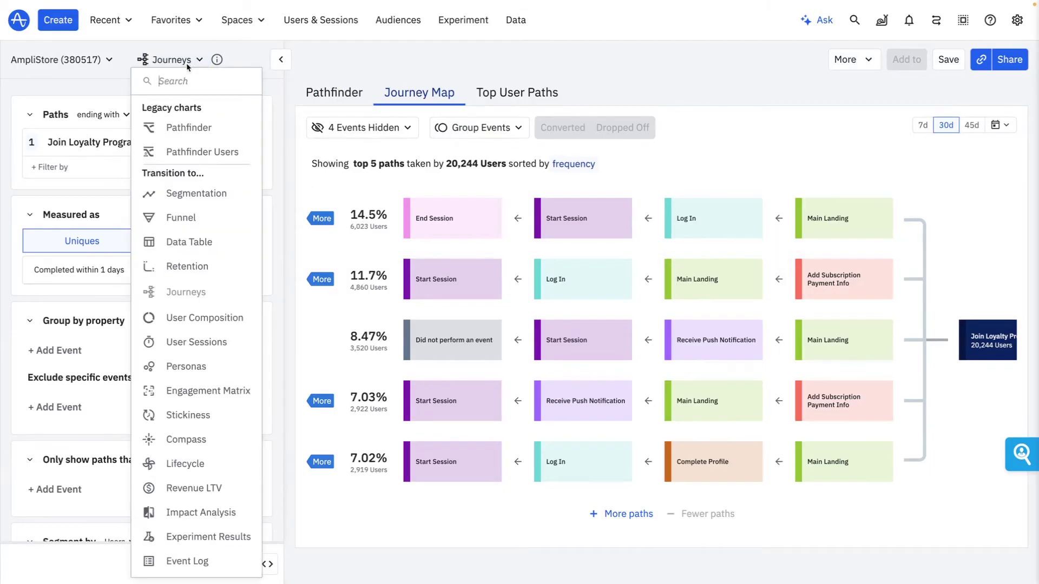
# Step: Build a funnel with View Welcome Page as the first step before Join Loyalty Program
pyautogui.click(230, 217)
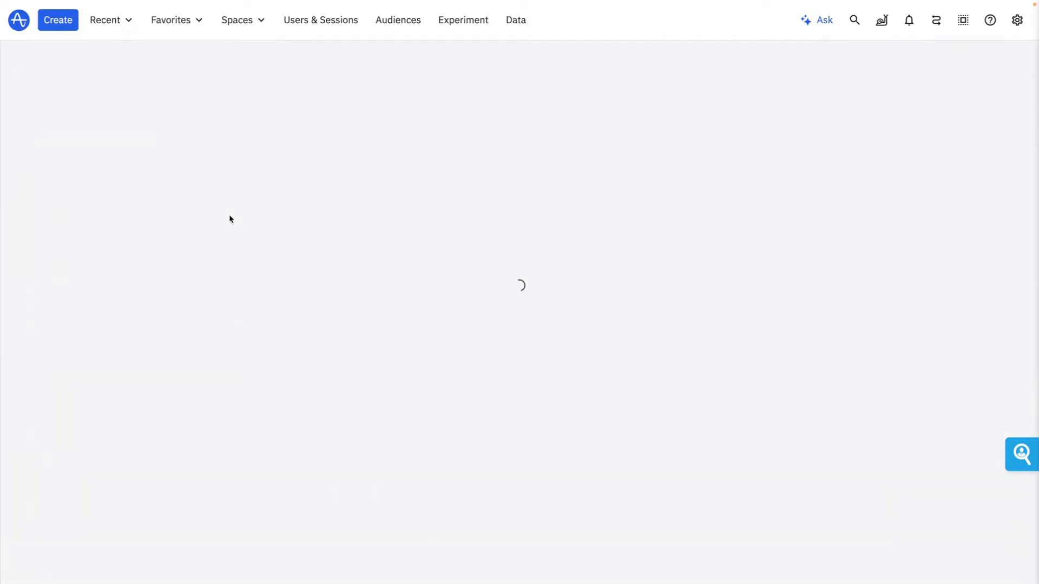
pyautogui.click(164, 202)
pyautogui.write('welcome')
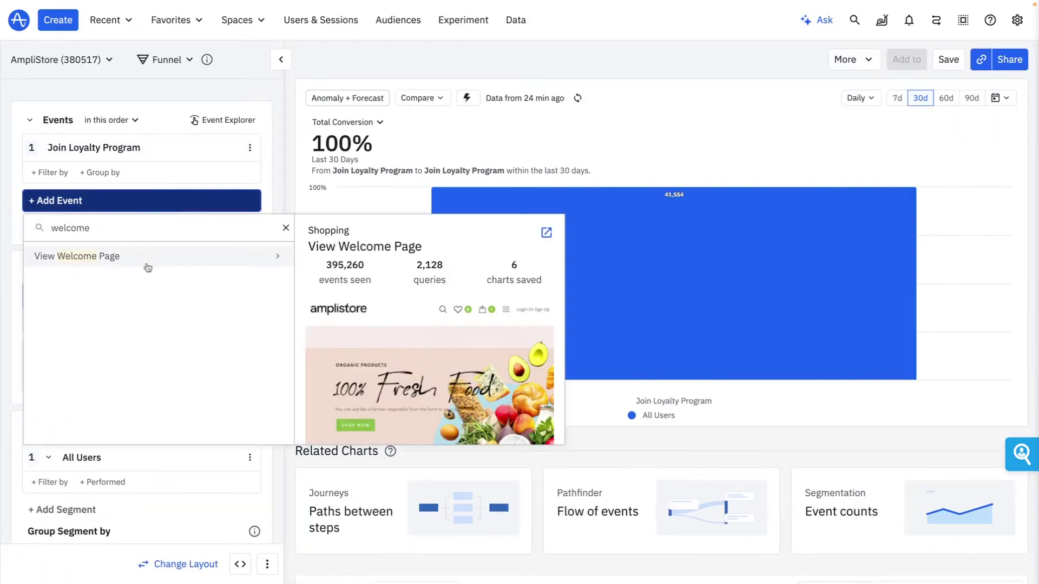
pyautogui.click(141, 258)
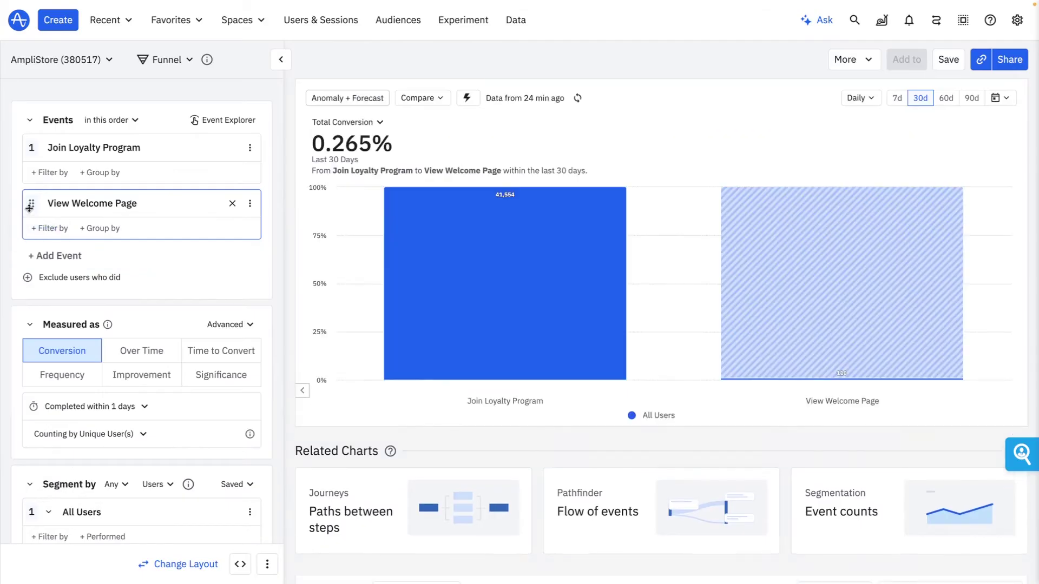
pyautogui.moveTo(29, 208); pyautogui.dragTo(31, 161)
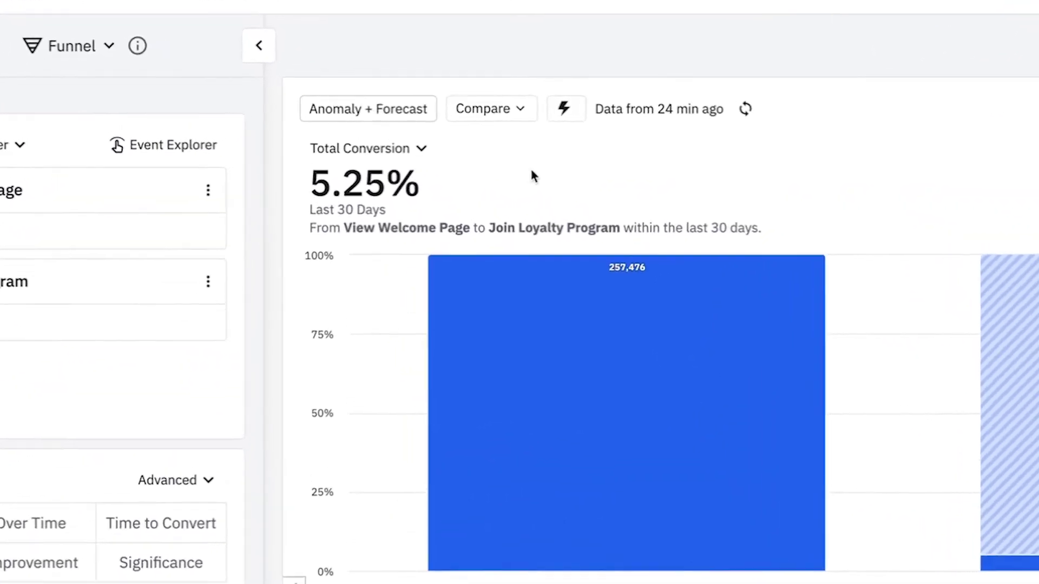
# Step: Explore the conversion drivers for the Join Loyalty Program step
pyautogui.moveTo(734, 363)
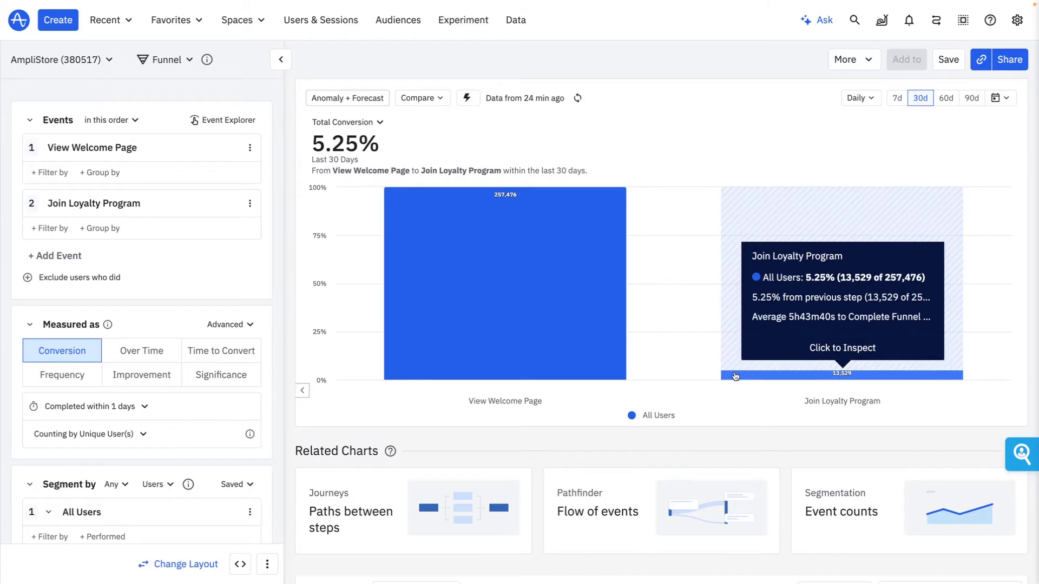
pyautogui.click(735, 376)
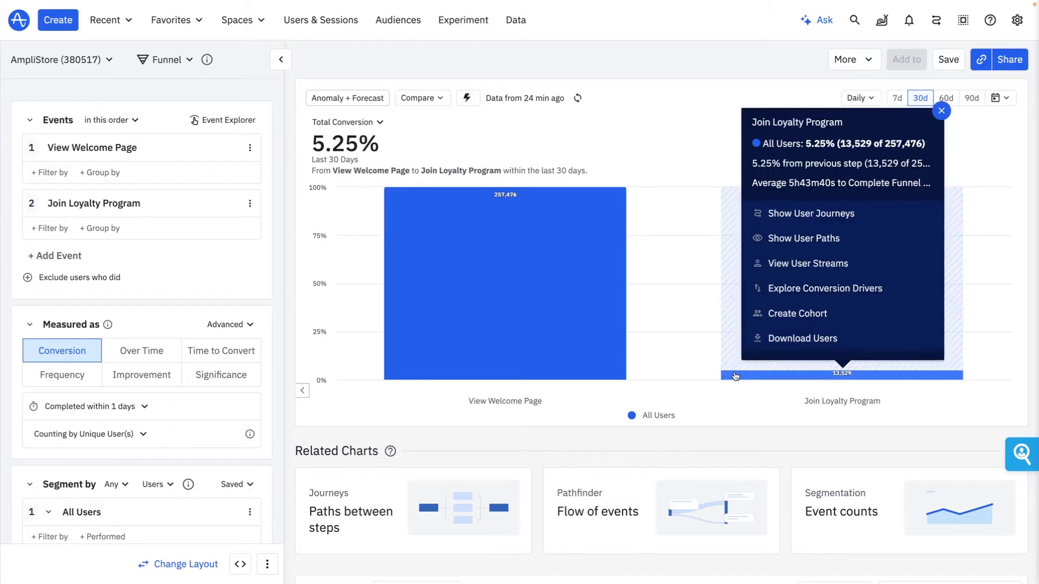
pyautogui.click(887, 291)
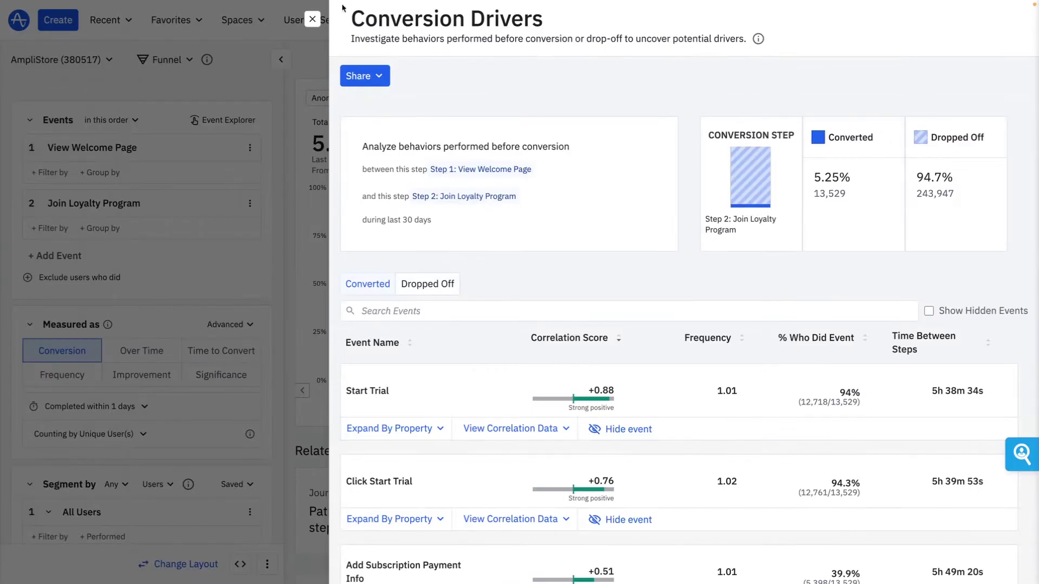
# Step: Close the Conversion Drivers panel to return to the funnel showing 5.21% conversion
pyautogui.press('Escape')
# Step: Play the session replay of a user who dropped off before joining, then copy the event URL
pyautogui.click(725, 232)
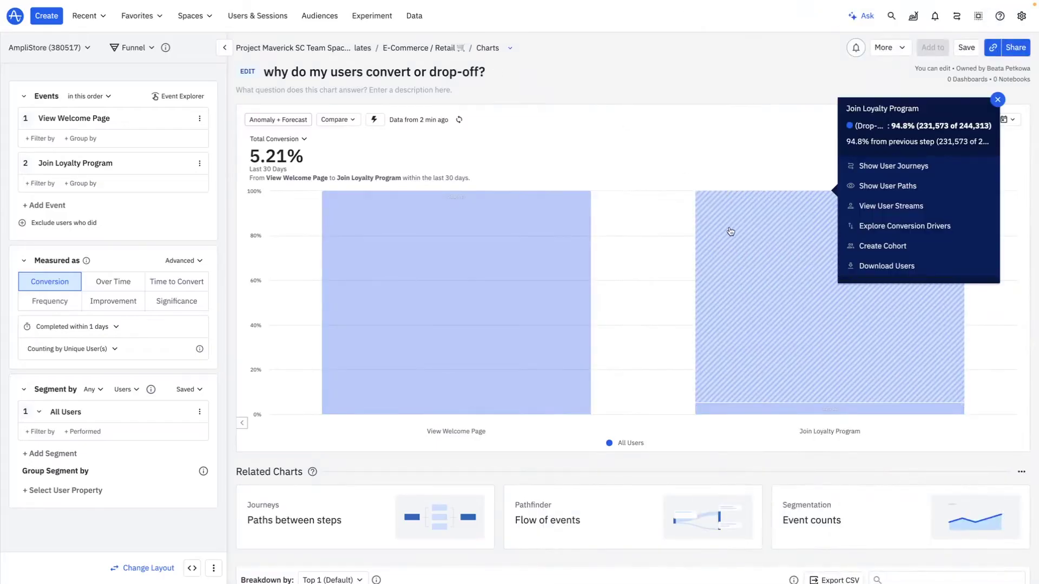
pyautogui.click(955, 214)
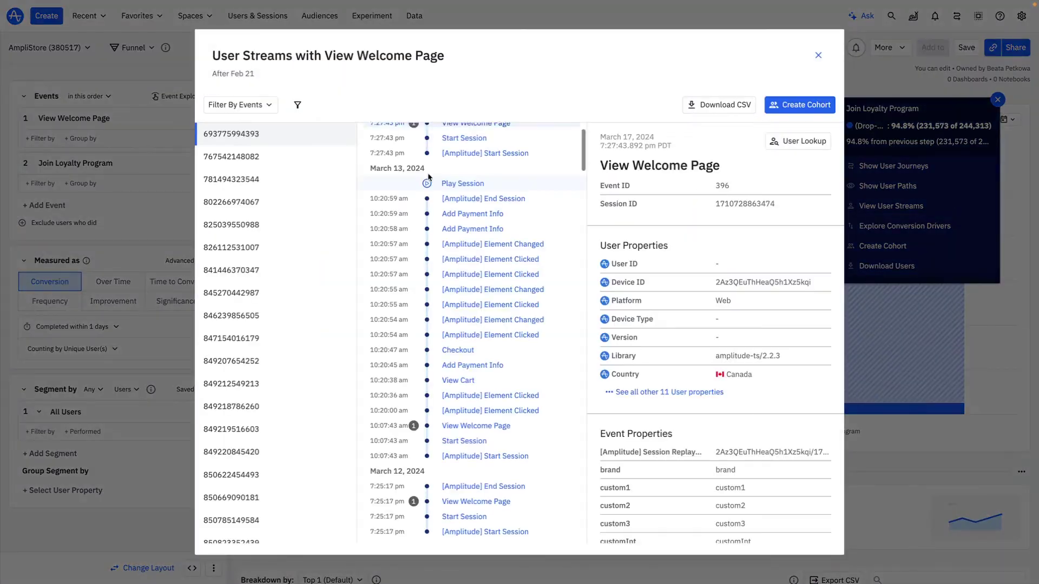
pyautogui.click(427, 146)
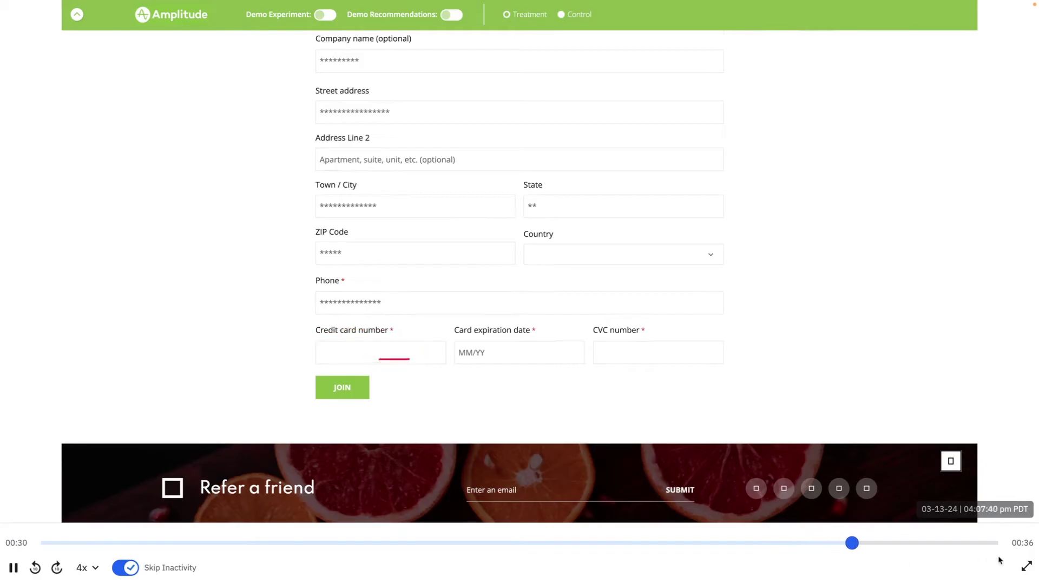
pyautogui.click(1027, 566)
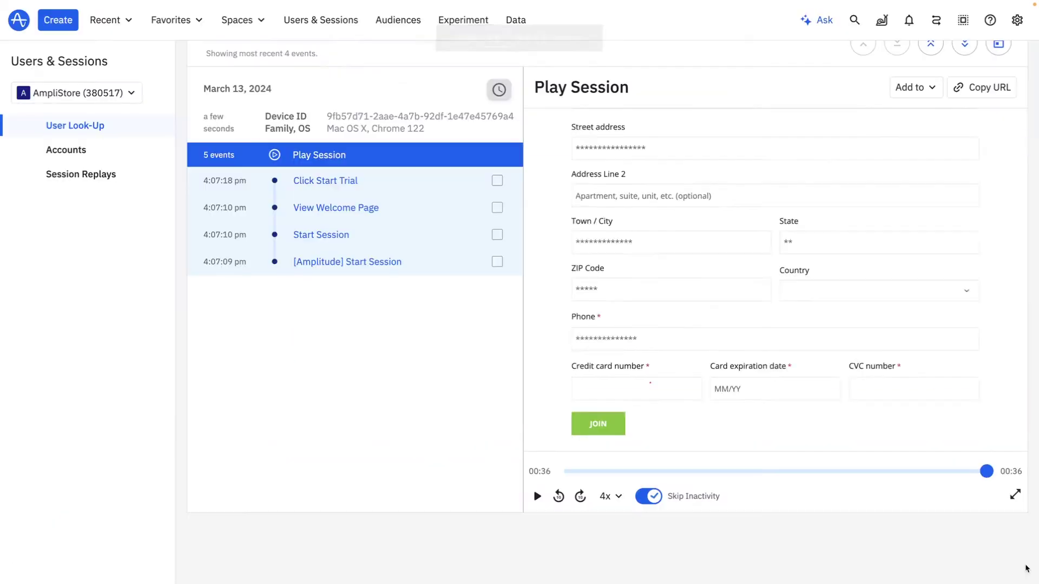
pyautogui.click(984, 91)
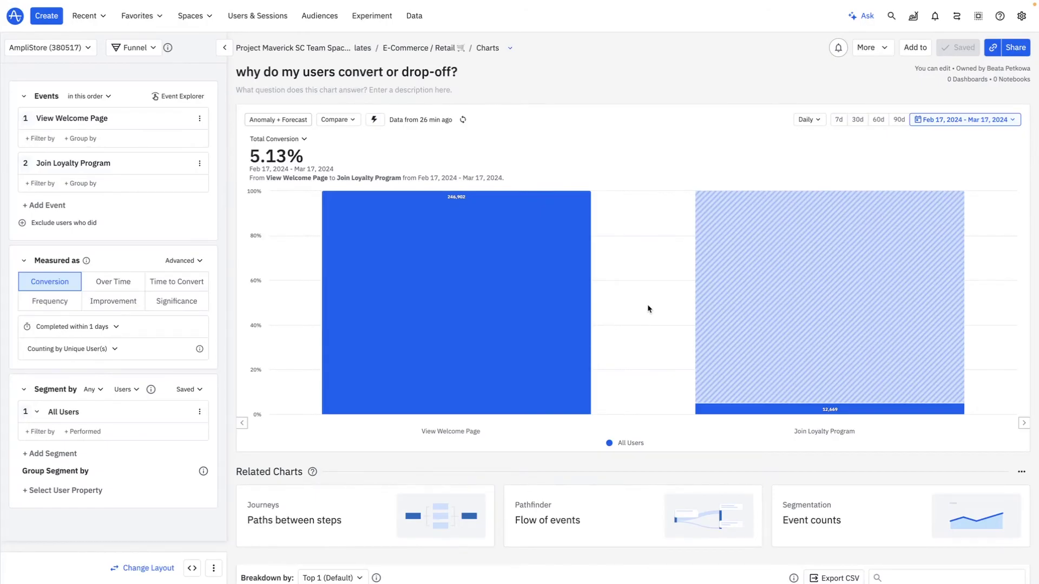
# Step: Save the Join Loyalty Program drop-offs as a cohort without syncing, and open its 234,233-user details
pyautogui.moveTo(742, 293)
pyautogui.click(830, 318)
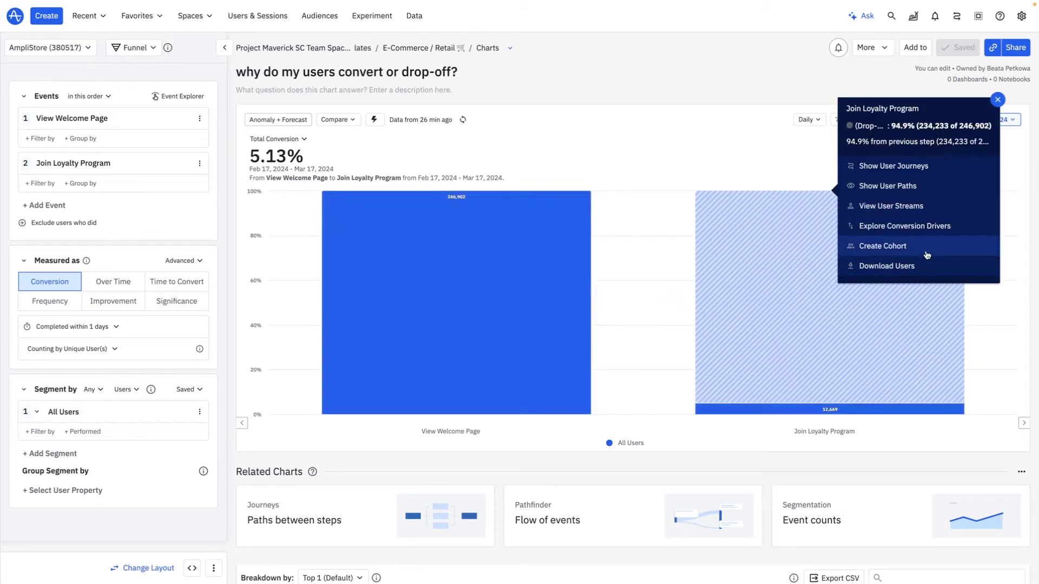
pyautogui.click(927, 255)
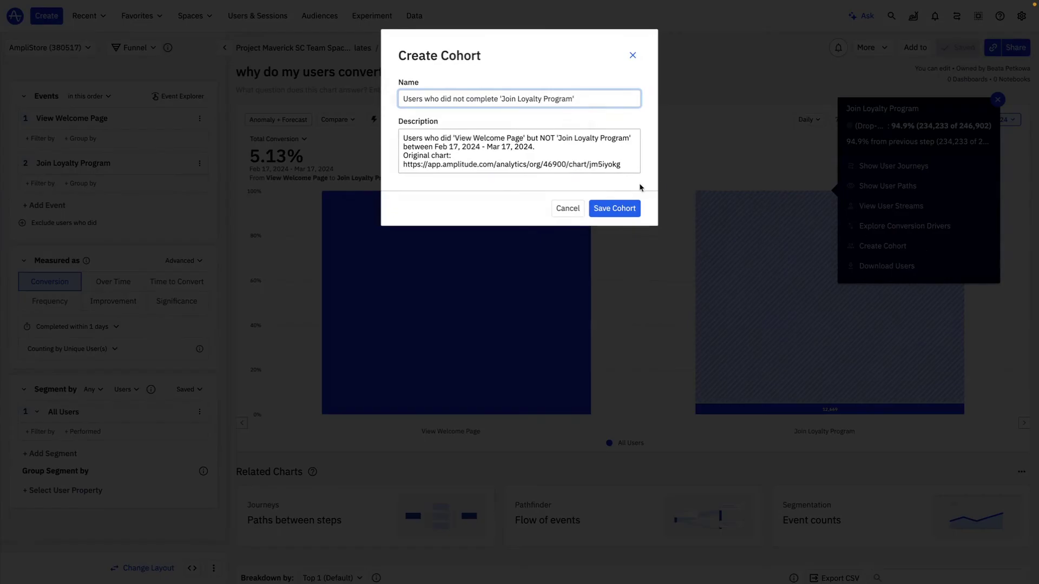
pyautogui.click(626, 208)
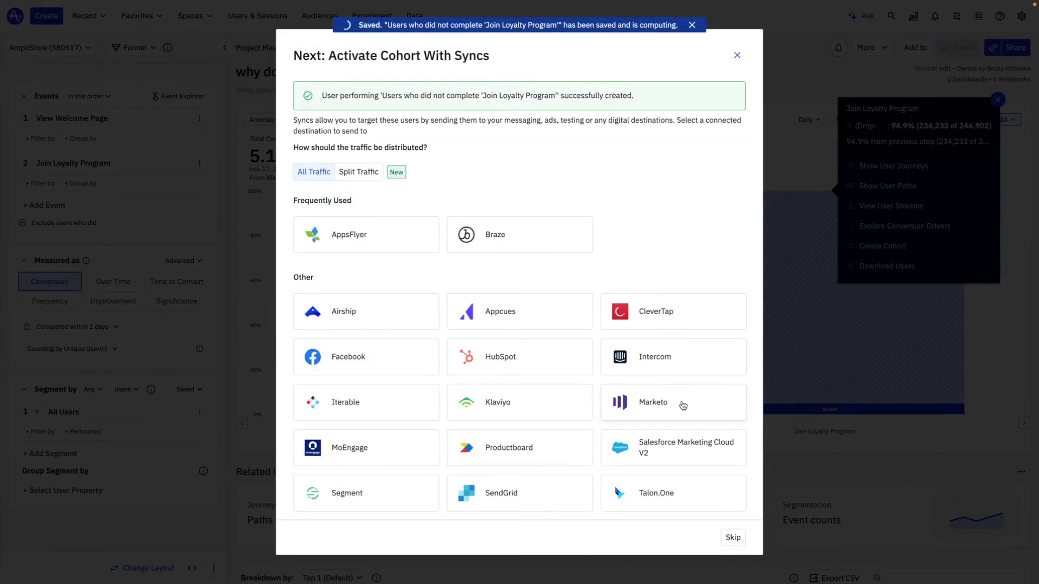
pyautogui.click(732, 537)
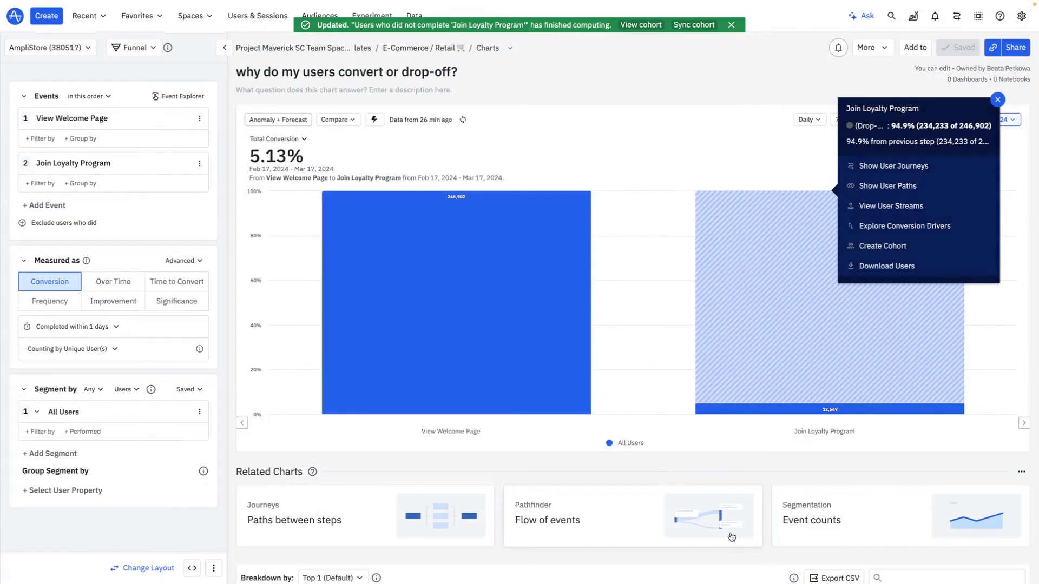
pyautogui.click(646, 26)
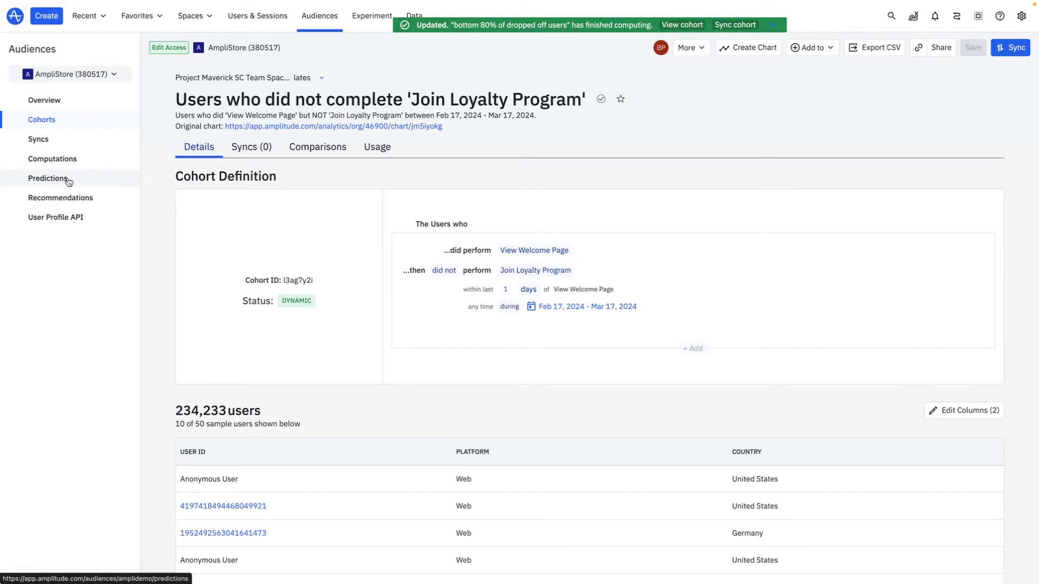
# Step: Open the 'Most and least likely (dropped off) users' prediction and analyse its Bottom 80% audience
pyautogui.click(48, 178)
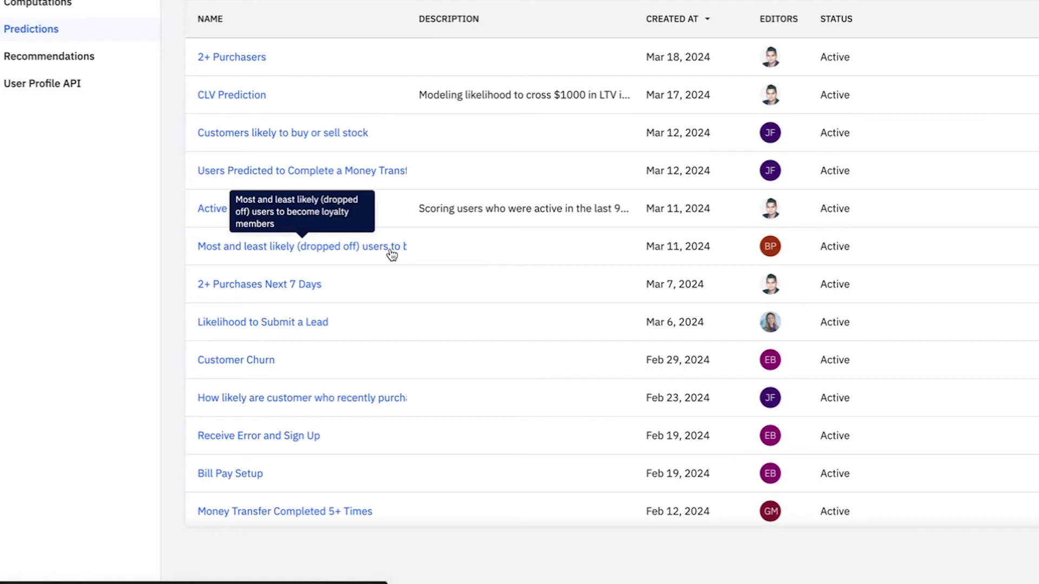
pyautogui.click(389, 251)
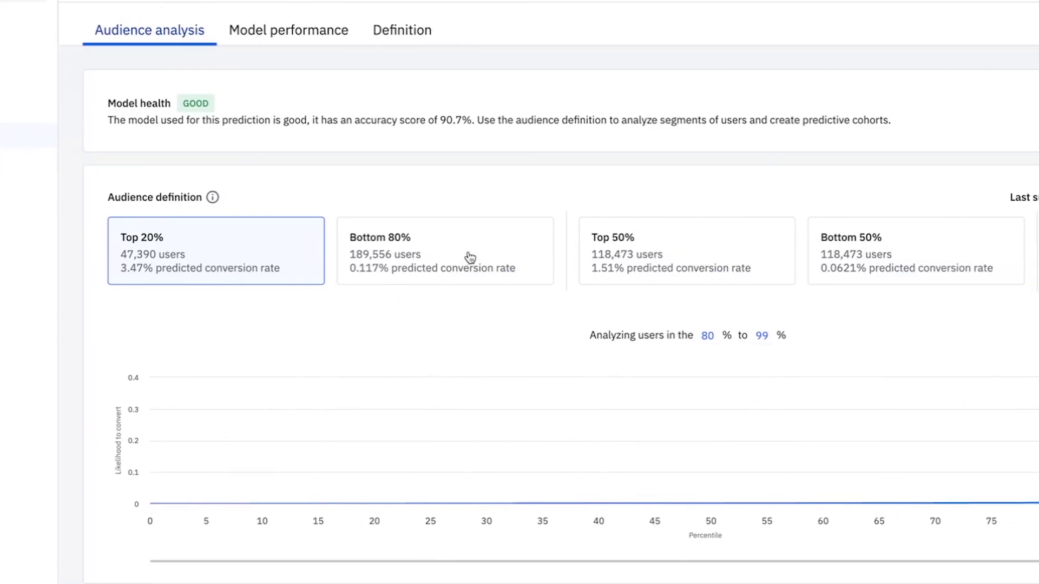
pyautogui.click(469, 257)
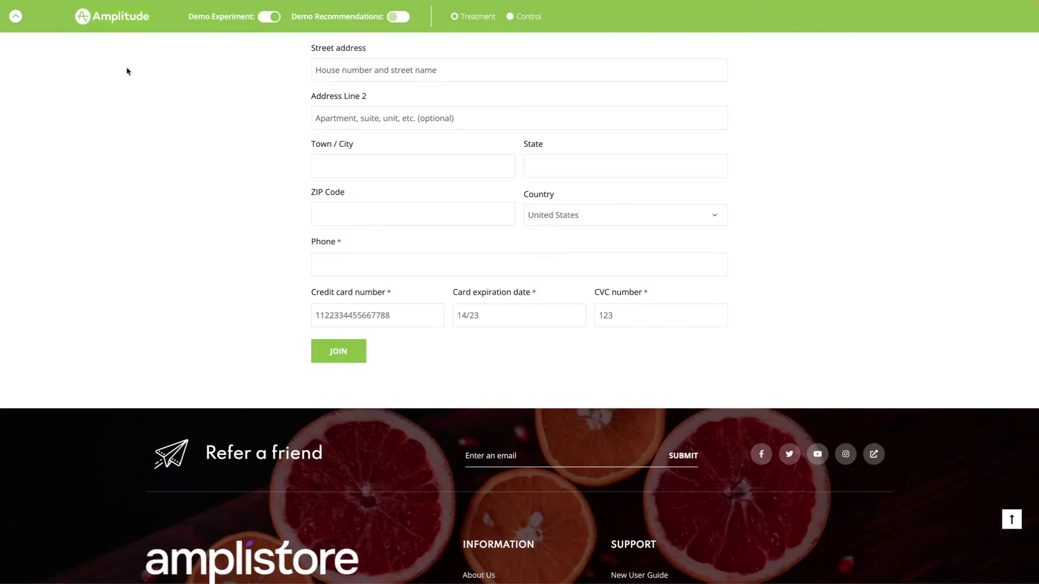
# Step: Return to the store's home page and switch off the Demo Experiment toggle
pyautogui.click(116, 14)
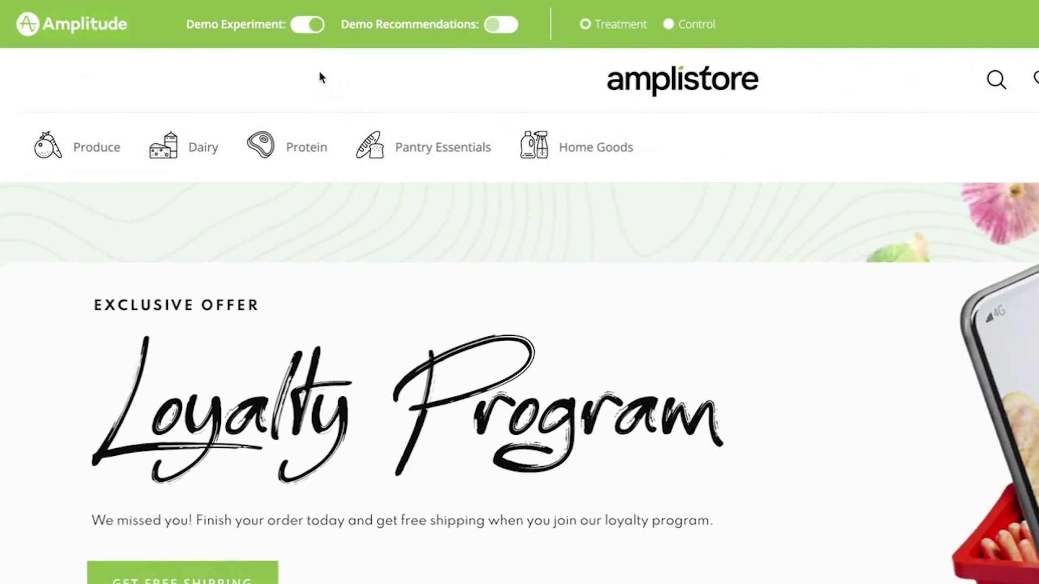
pyautogui.click(307, 27)
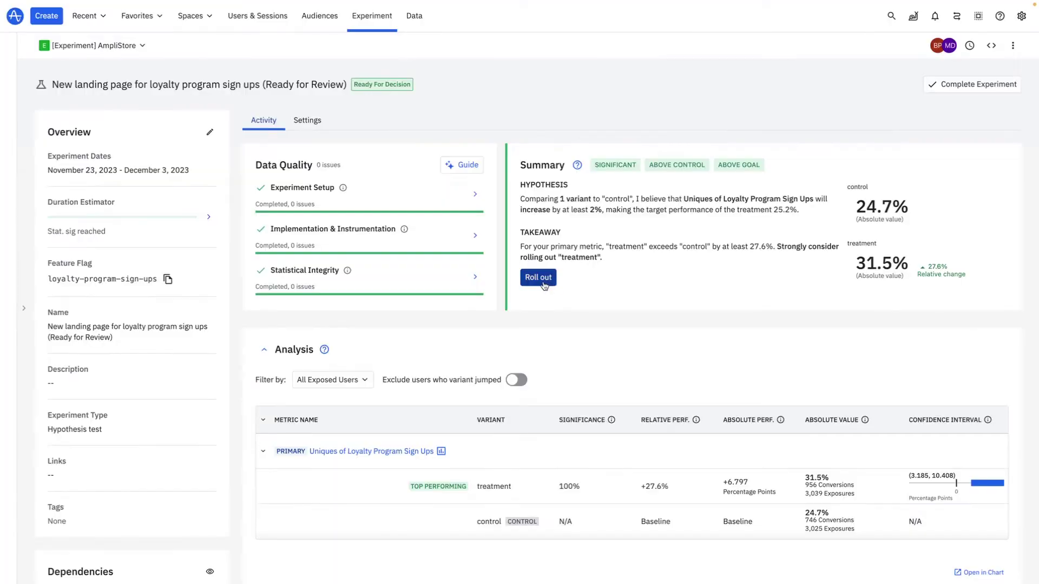
# Step: Start rolling out the treatment variant, dismiss the Next Steps prompt, and scroll down the results
pyautogui.click(159, 302)
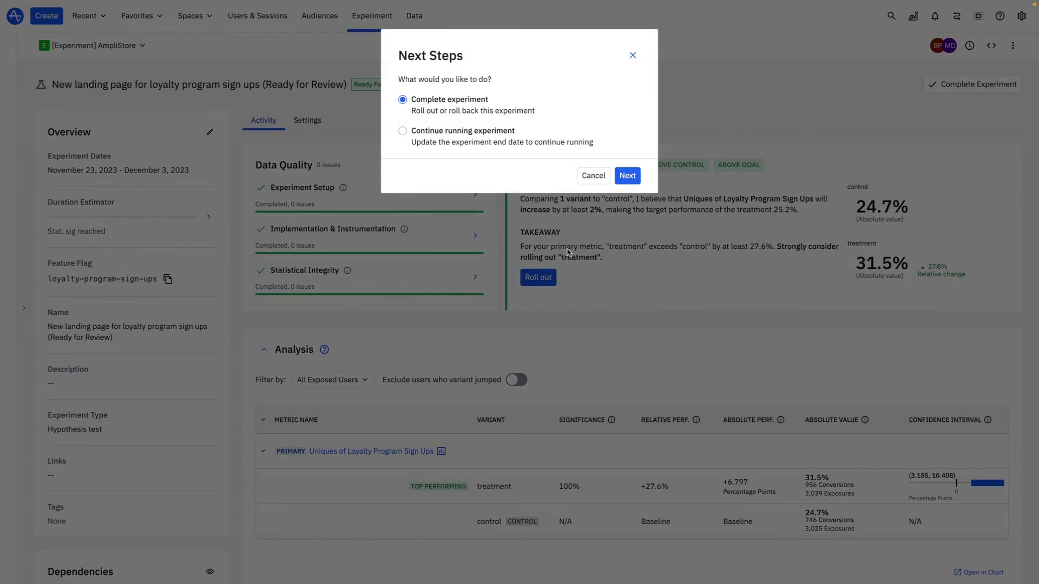
pyautogui.click(634, 56)
pyautogui.scroll(-6, 636, 184)
pyautogui.scroll(-1, 638, 211)
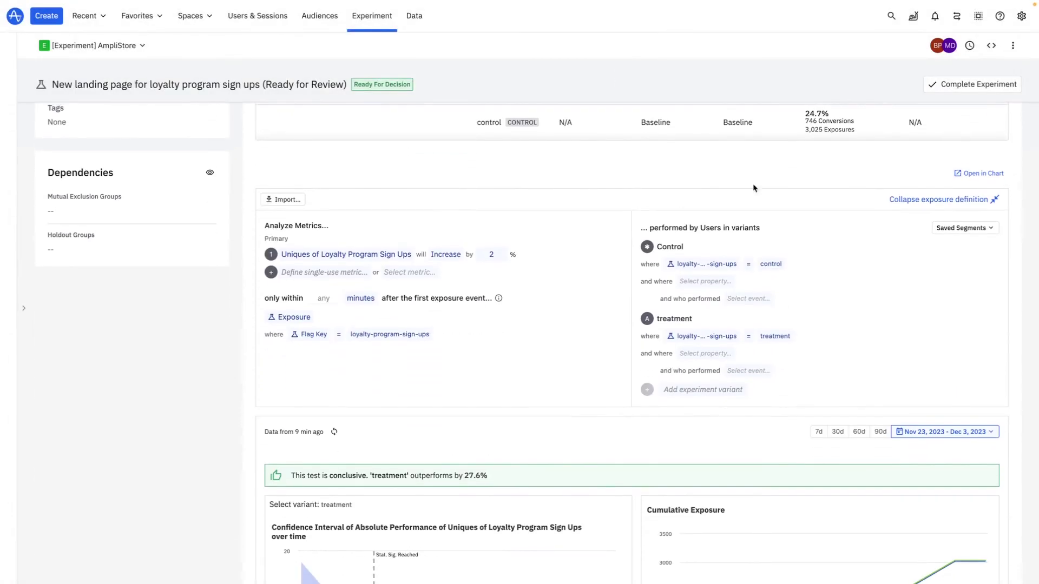
# Step: Open the results as a chart and add it to the 'AmpliStore | Optimizing our loyalty program' notebook
pyautogui.click(977, 173)
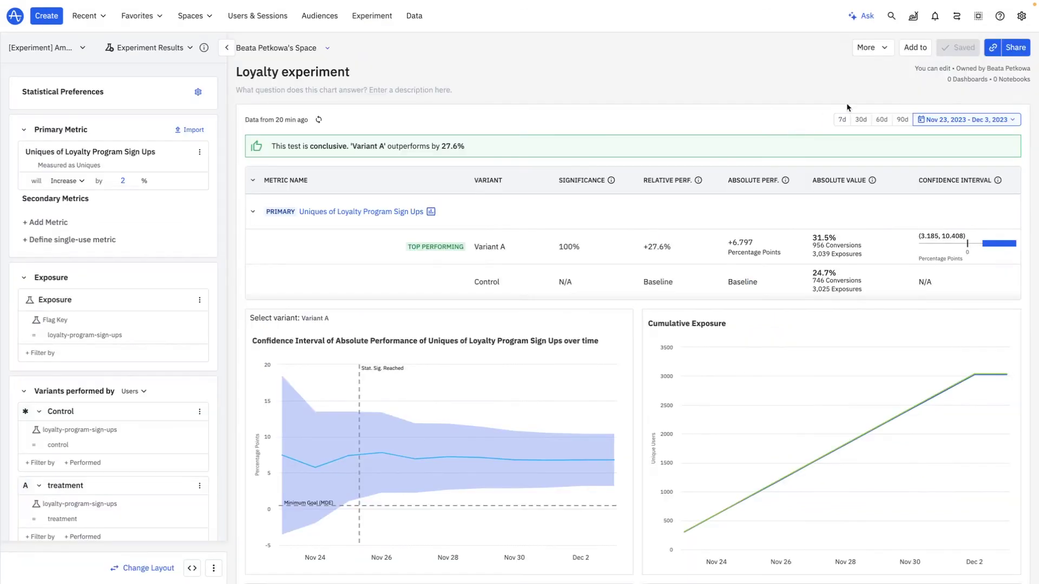
pyautogui.click(918, 54)
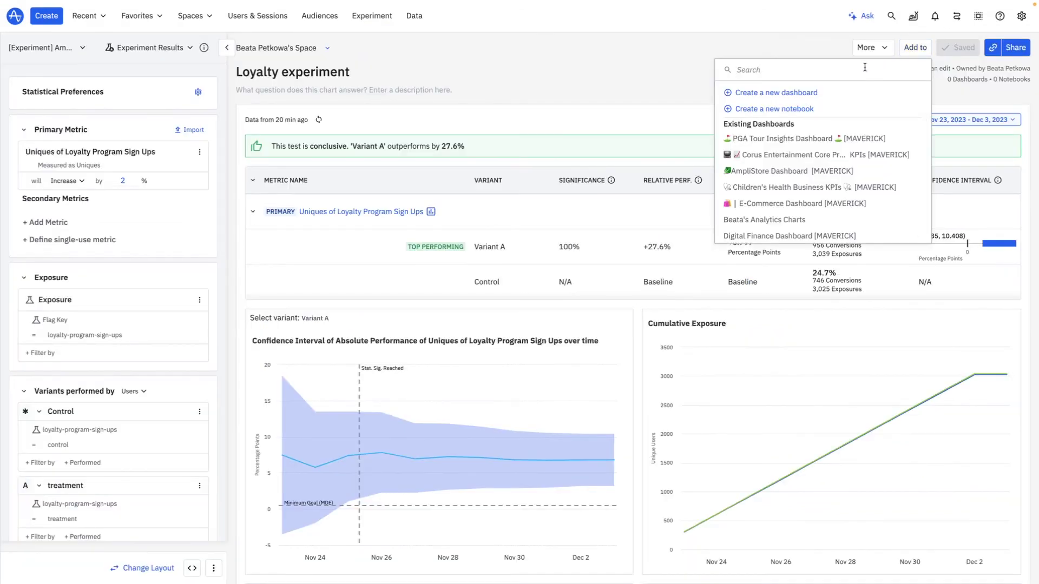
pyautogui.write('amplistore')
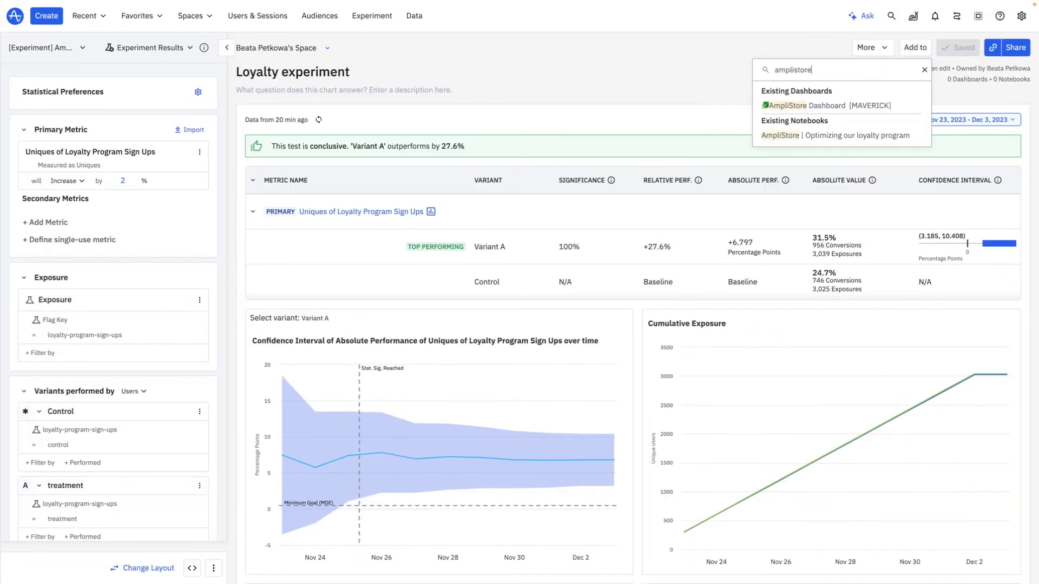
pyautogui.click(886, 135)
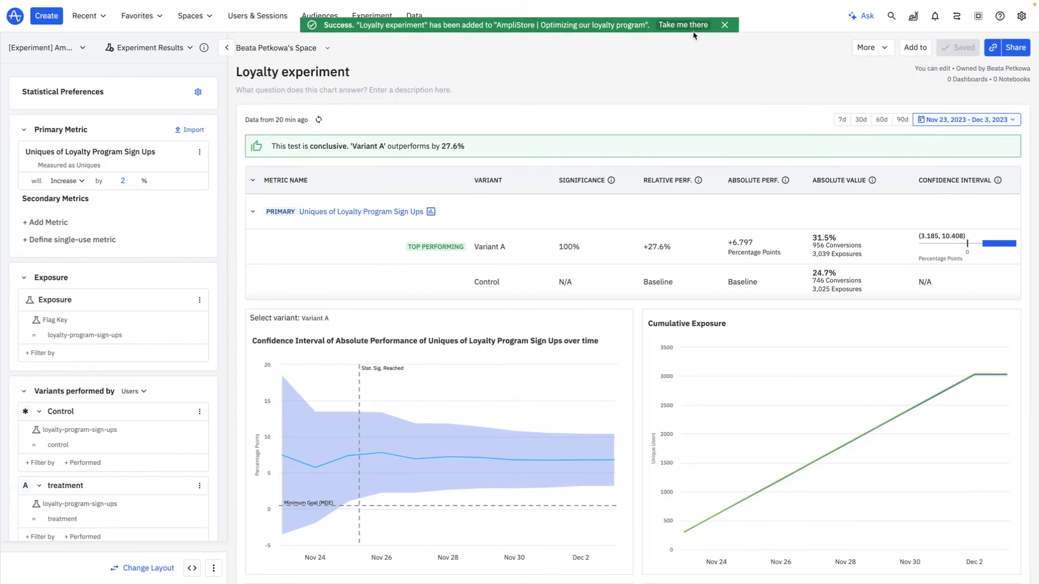
pyautogui.click(684, 26)
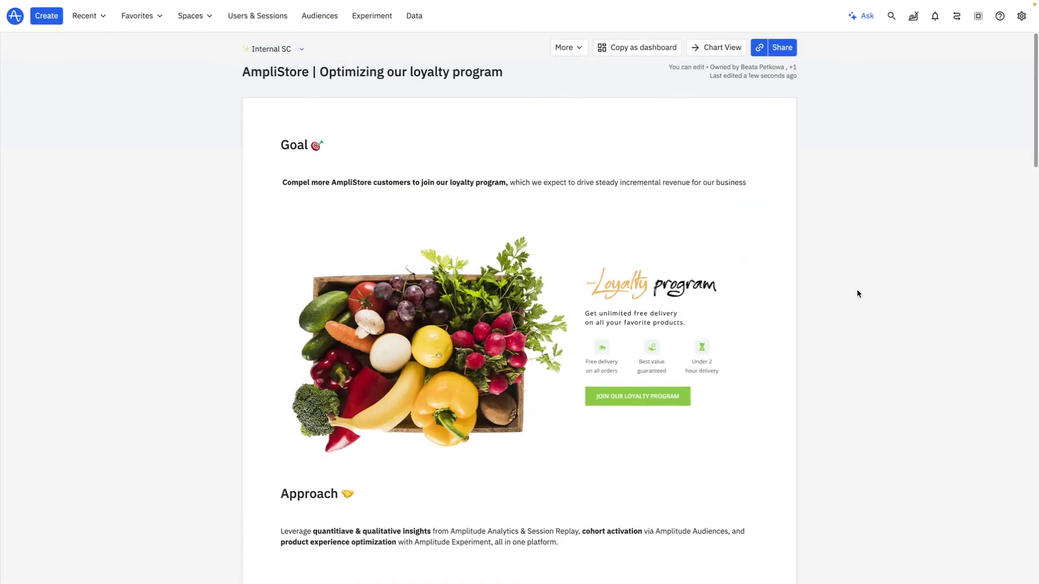
# Step: Move the loyalty notebook to the Project Maverick SC Team Space, found by searching 'maverick', and view that space
pyautogui.click(577, 48)
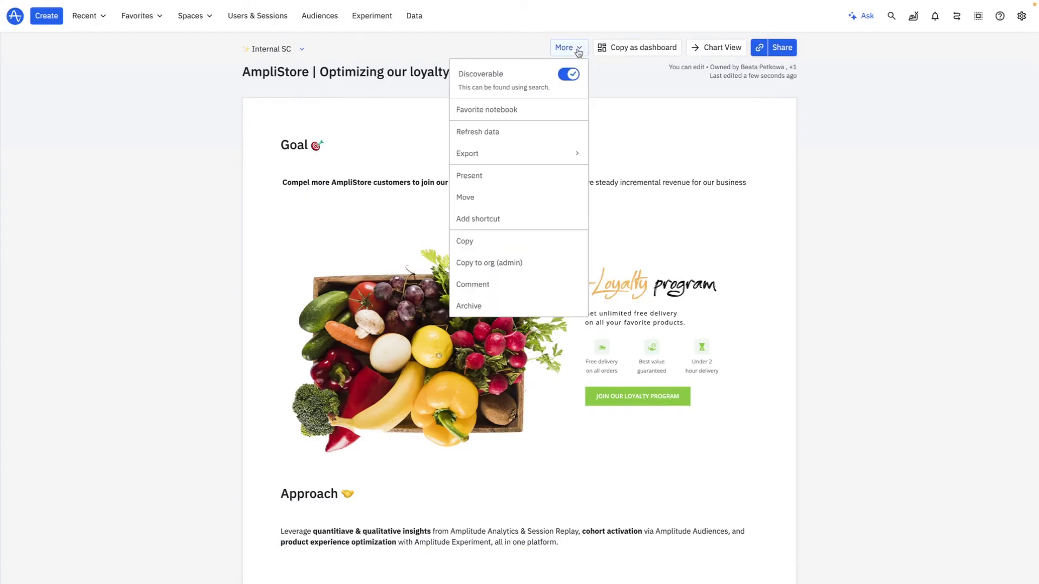
pyautogui.click(566, 198)
pyautogui.click(423, 69)
pyautogui.write('m')
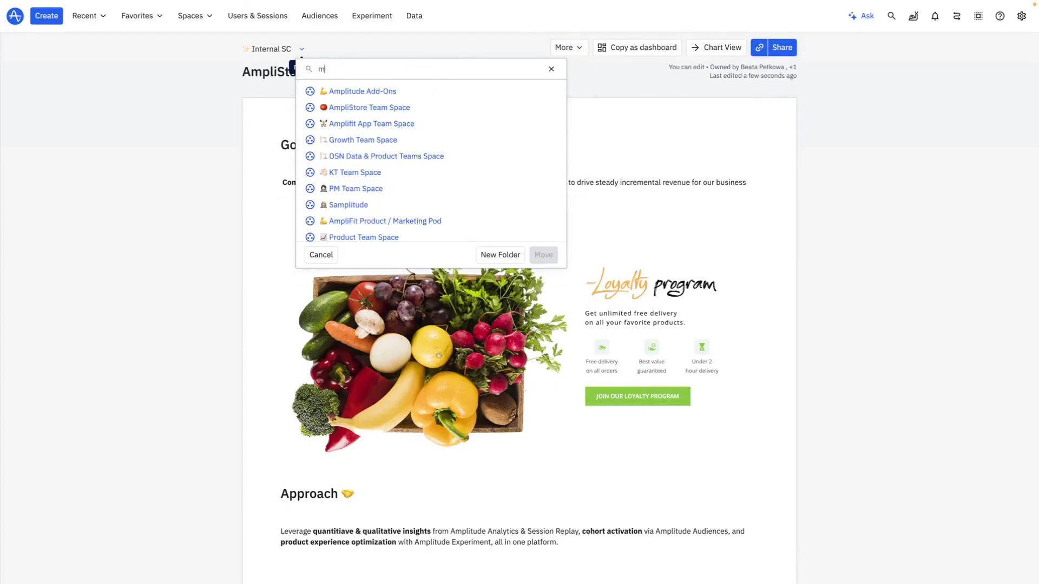
pyautogui.write('averick')
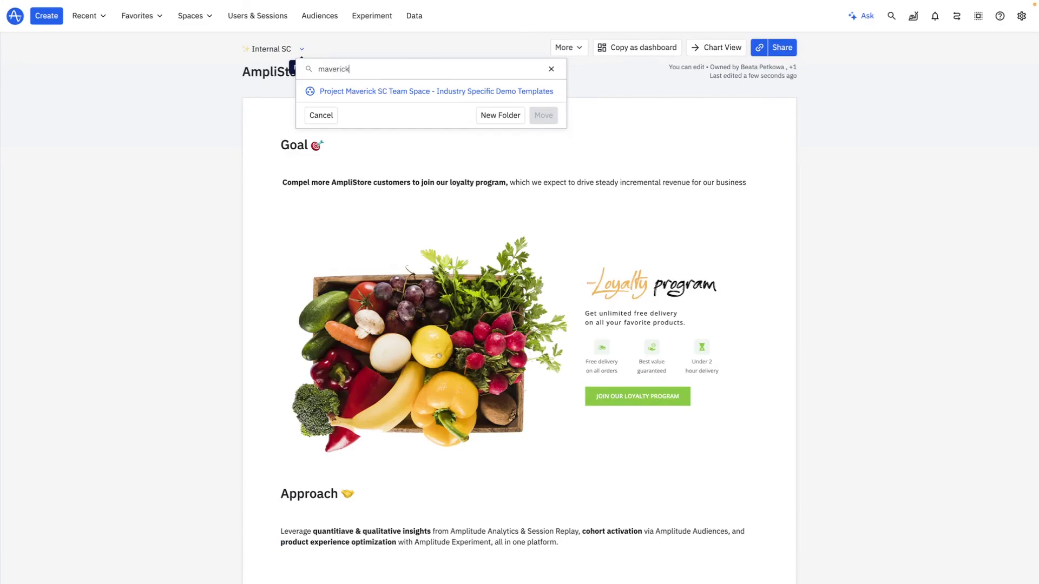
pyautogui.click(443, 91)
pyautogui.click(544, 142)
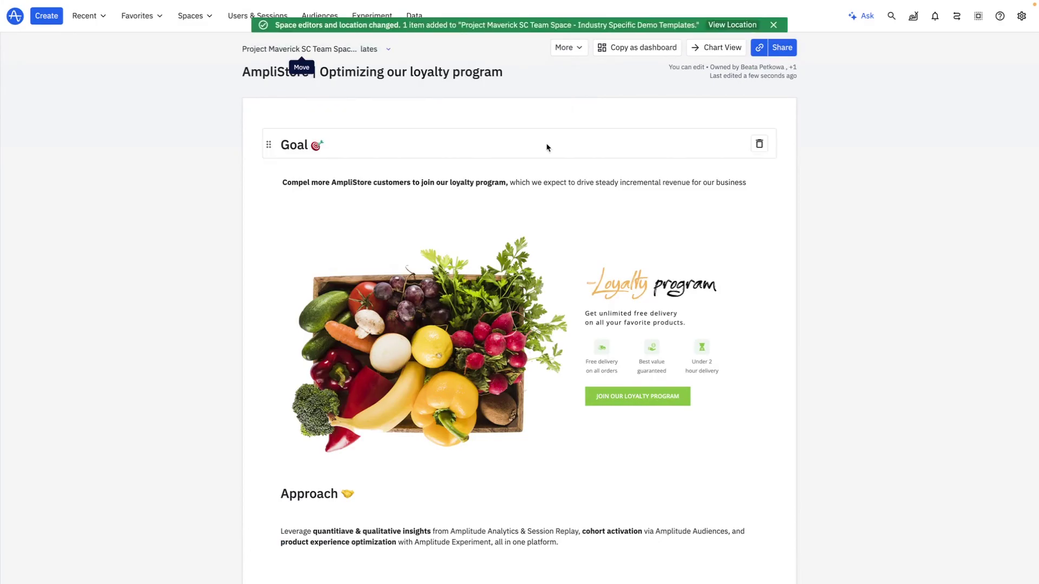
pyautogui.click(732, 24)
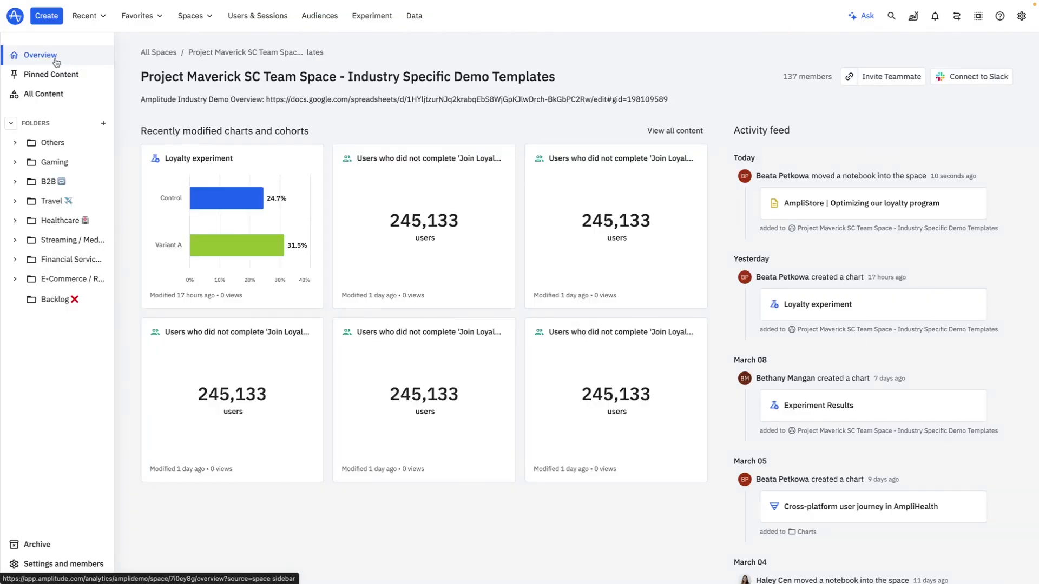